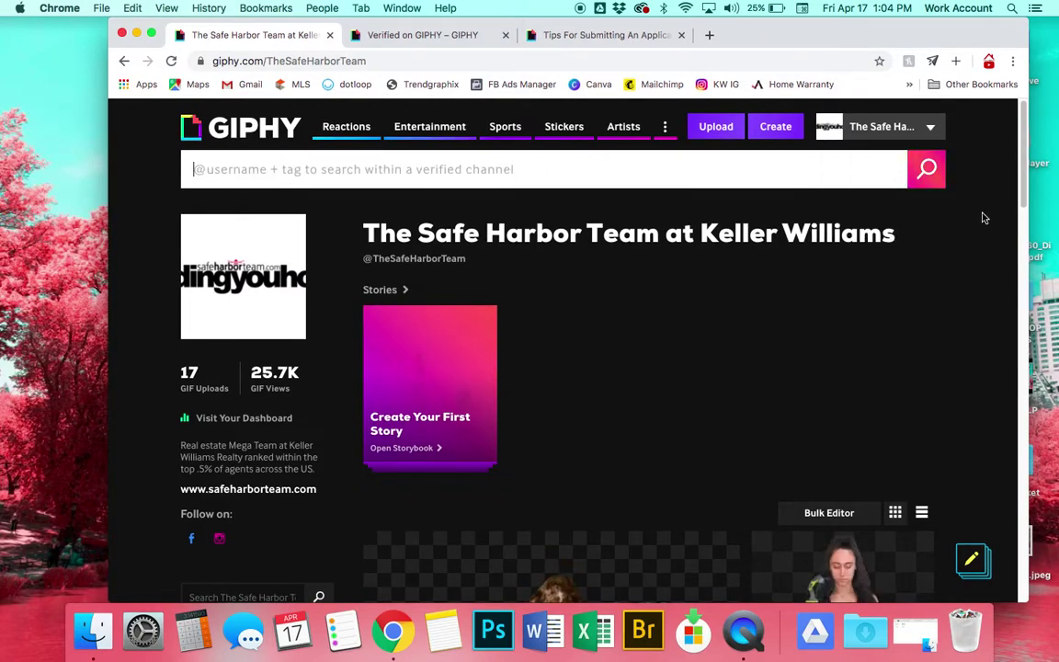
# - Scroll through the Safe Harbor Team channel's real-estate stickers, such as 'Just Listed' and 'leadingyouhome'
pyautogui.scroll(-5, 983, 218)
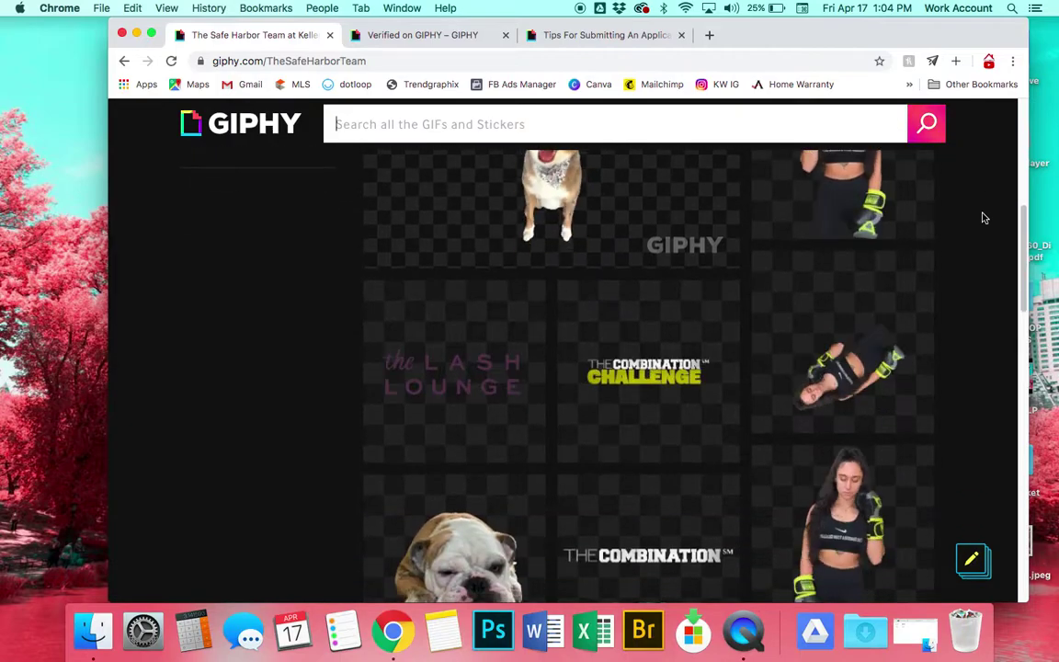
pyautogui.scroll(-2, 983, 218)
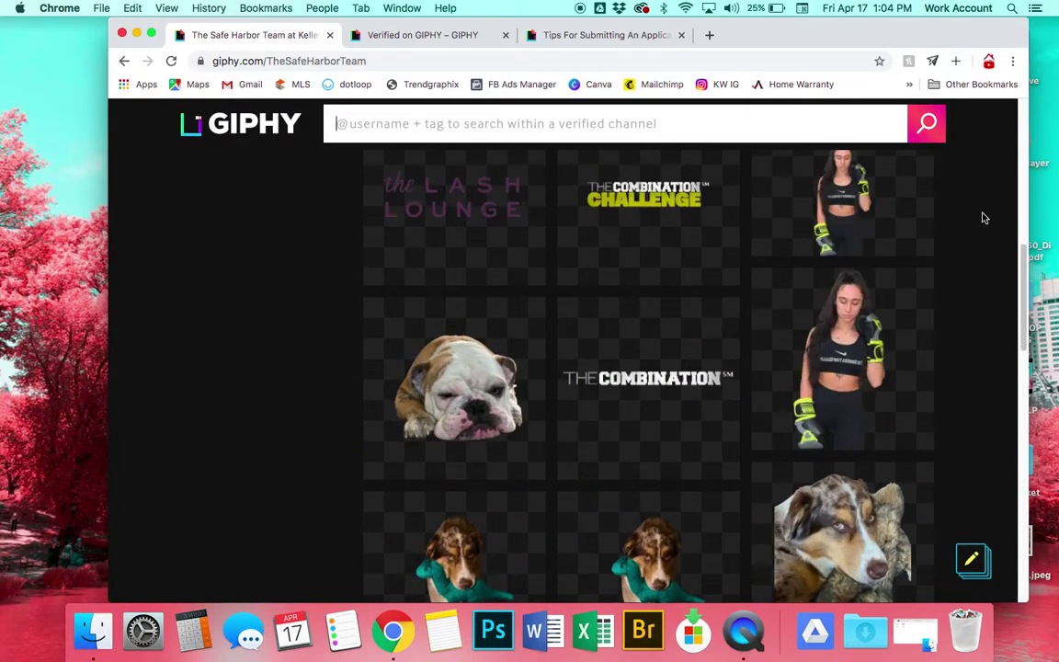
pyautogui.scroll(-3, 983, 218)
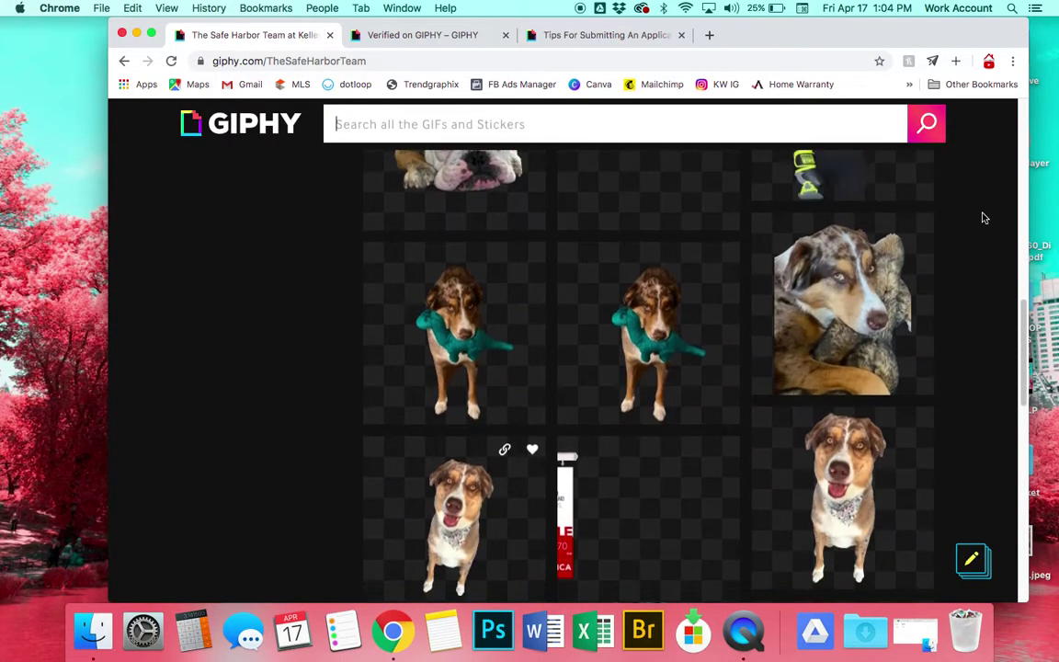
pyautogui.scroll(-3, 983, 218)
pyautogui.scroll(-3, 983, 218)
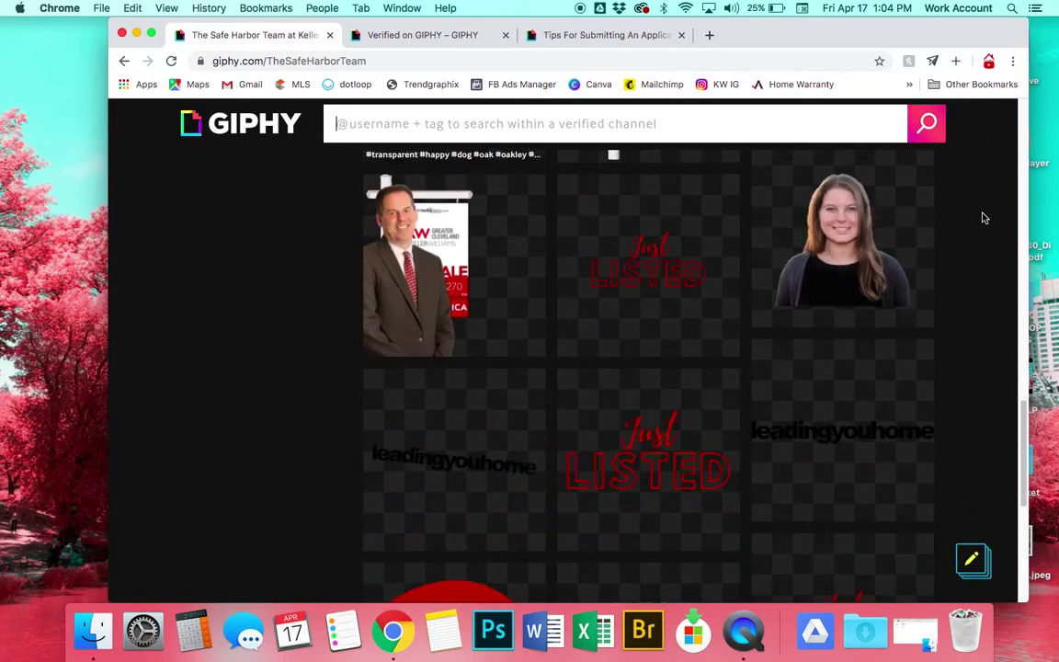
pyautogui.scroll(-2, 982, 218)
pyautogui.scroll(-3, 983, 218)
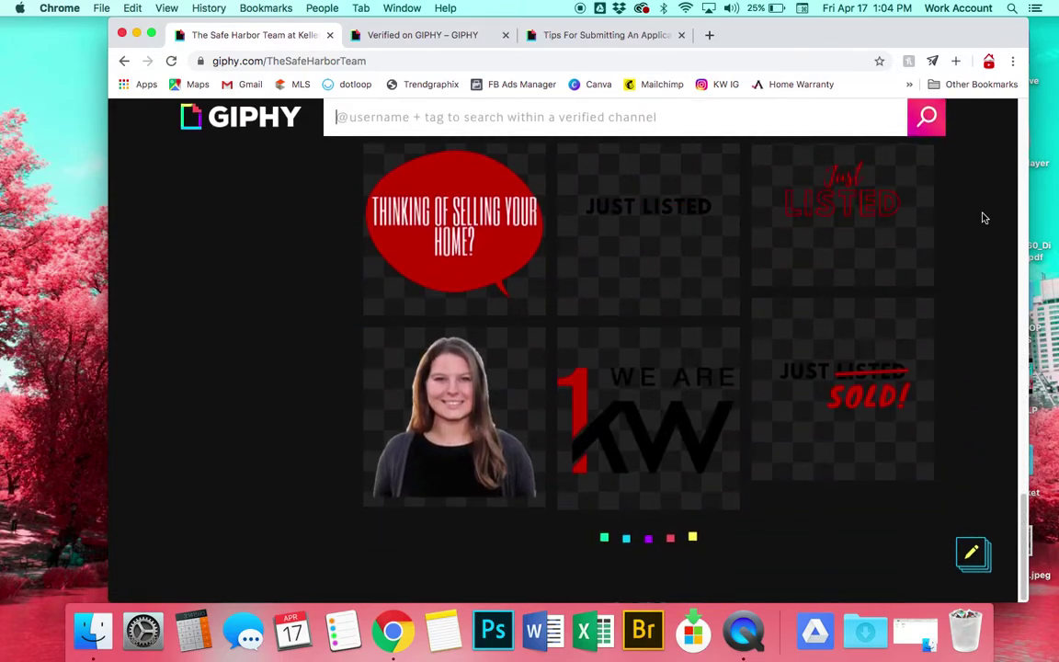
pyautogui.scroll(-3, 983, 218)
pyautogui.scroll(-2, 983, 218)
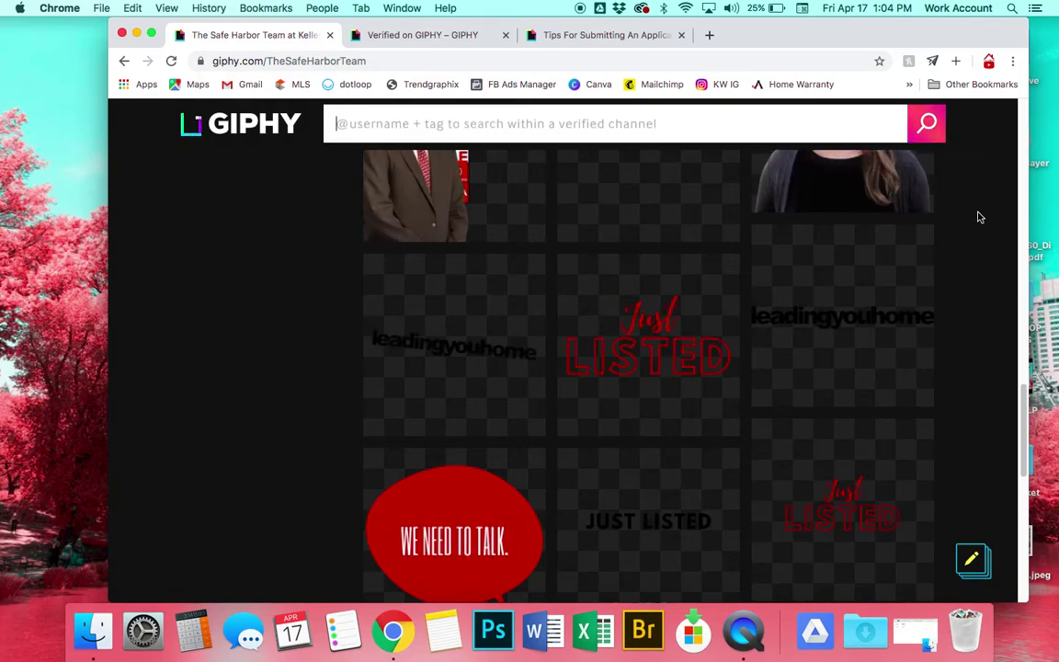
# - Read the Verified on GIPHY article, glance at the Tips For Submitting An Application tab, and return
pyautogui.click(401, 40)
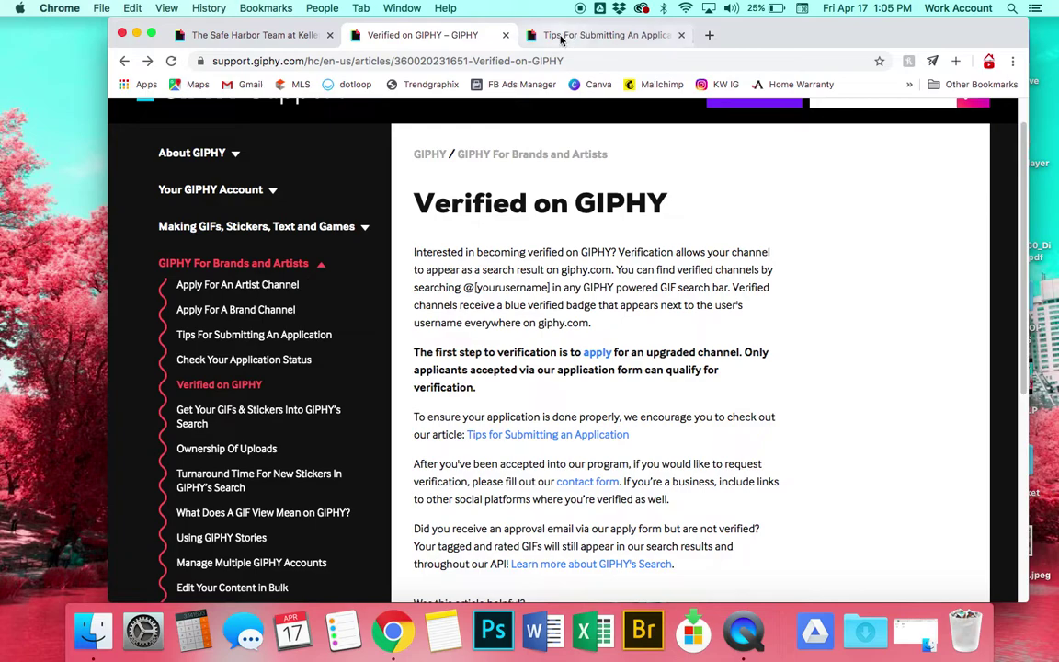
pyautogui.click(561, 35)
pyautogui.click(451, 35)
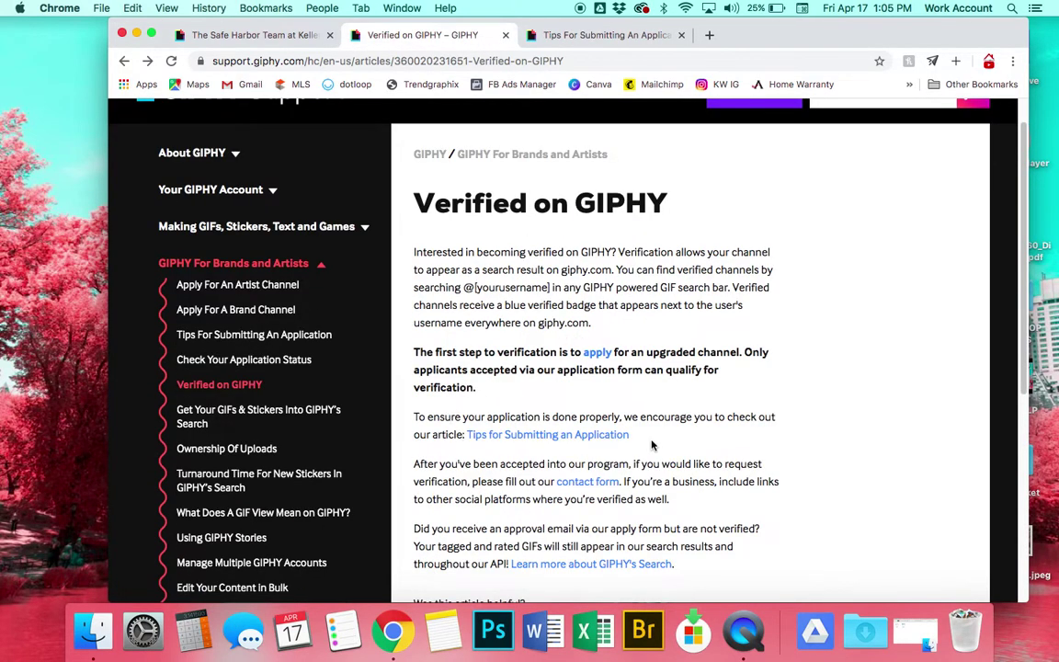
# - Open the Tips for Submitting an Application article, close its duplicate, and read the Email Address and Username sections
pyautogui.click(549, 435)
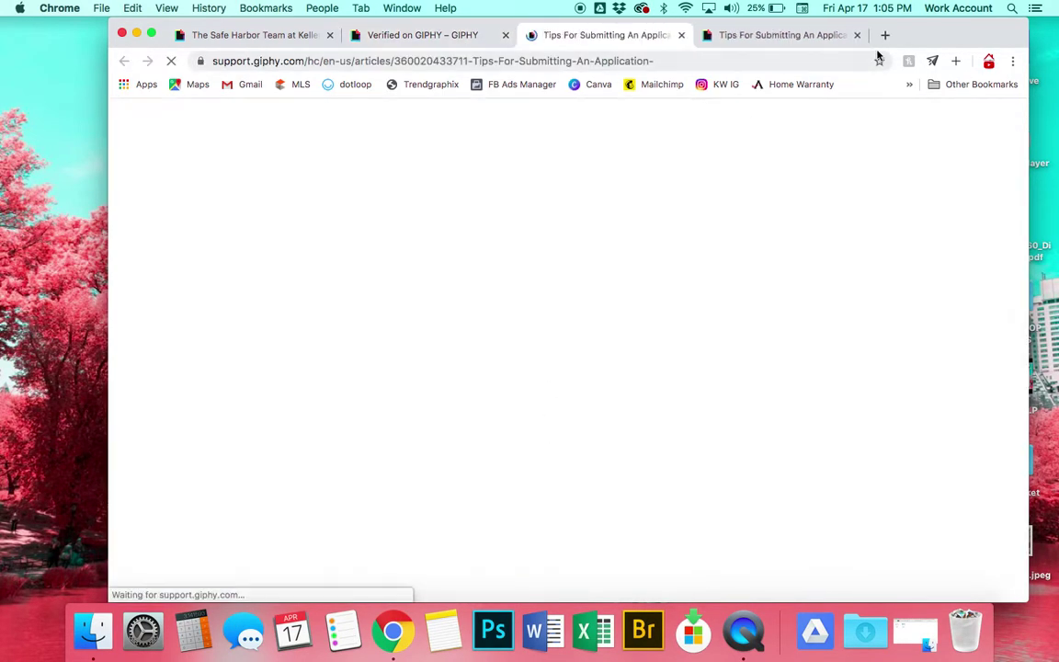
pyautogui.click(865, 34)
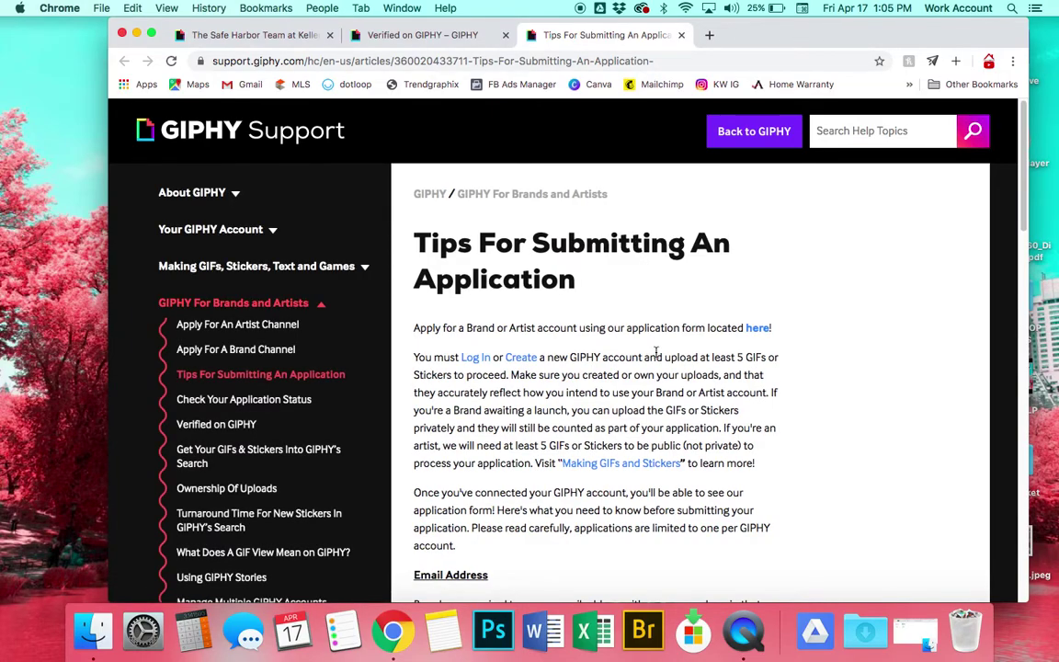
pyautogui.scroll(-2, 699, 276)
pyautogui.scroll(-4, 656, 352)
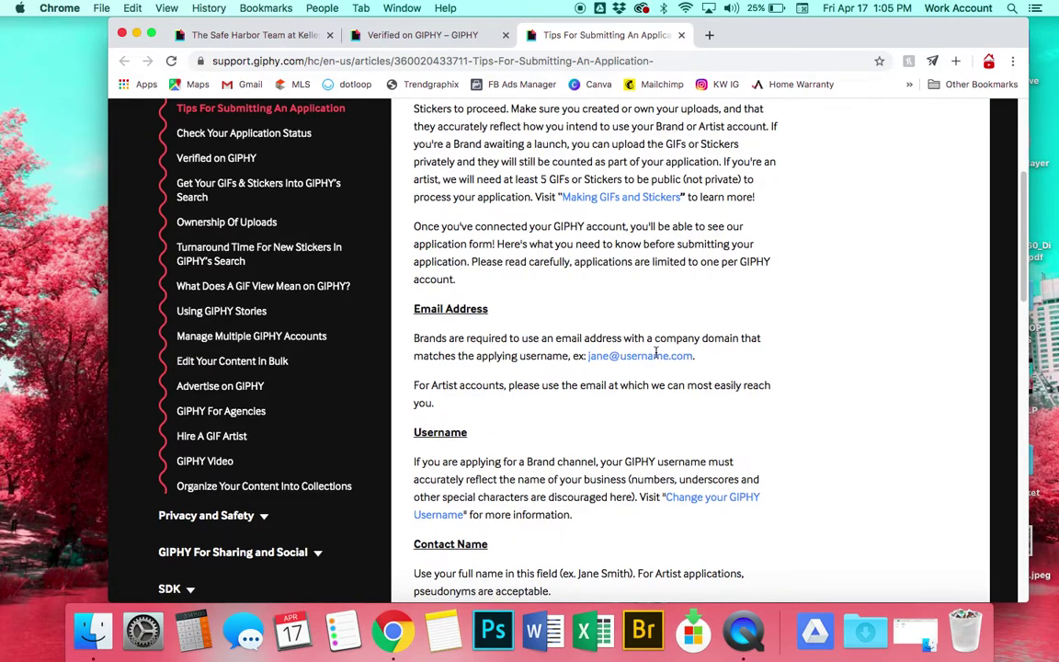
pyautogui.scroll(-1, 656, 352)
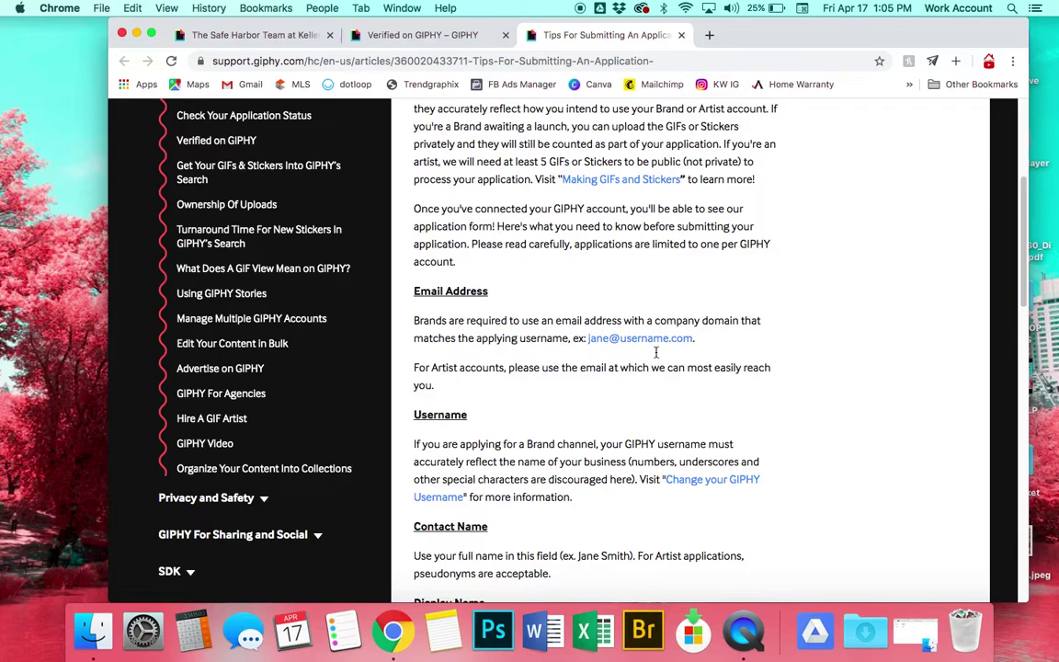
# - Compare the Safe Harbor Team channel page against the Contact Name and Display Name tips
pyautogui.click(233, 36)
pyautogui.scroll(10, 501, 295)
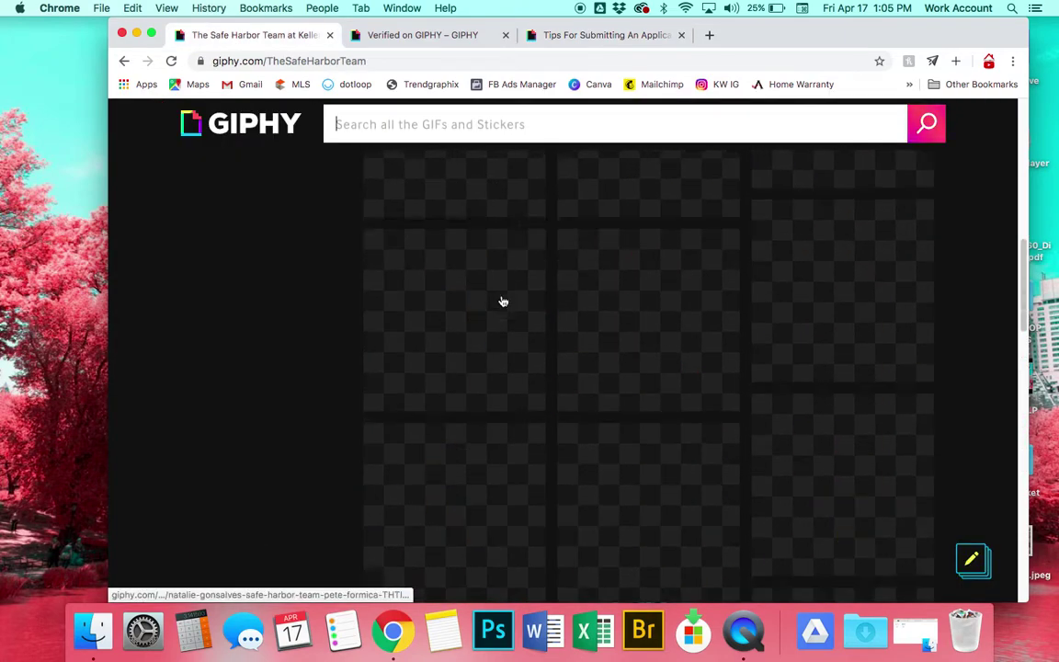
pyautogui.scroll(-1, 501, 300)
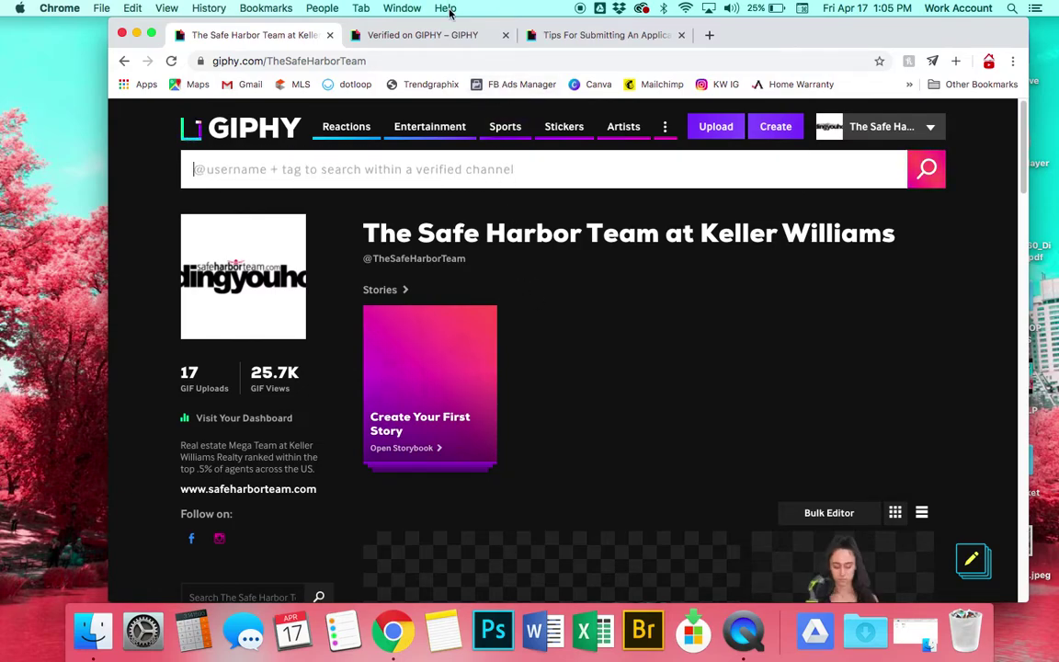
pyautogui.click(408, 42)
pyautogui.click(588, 35)
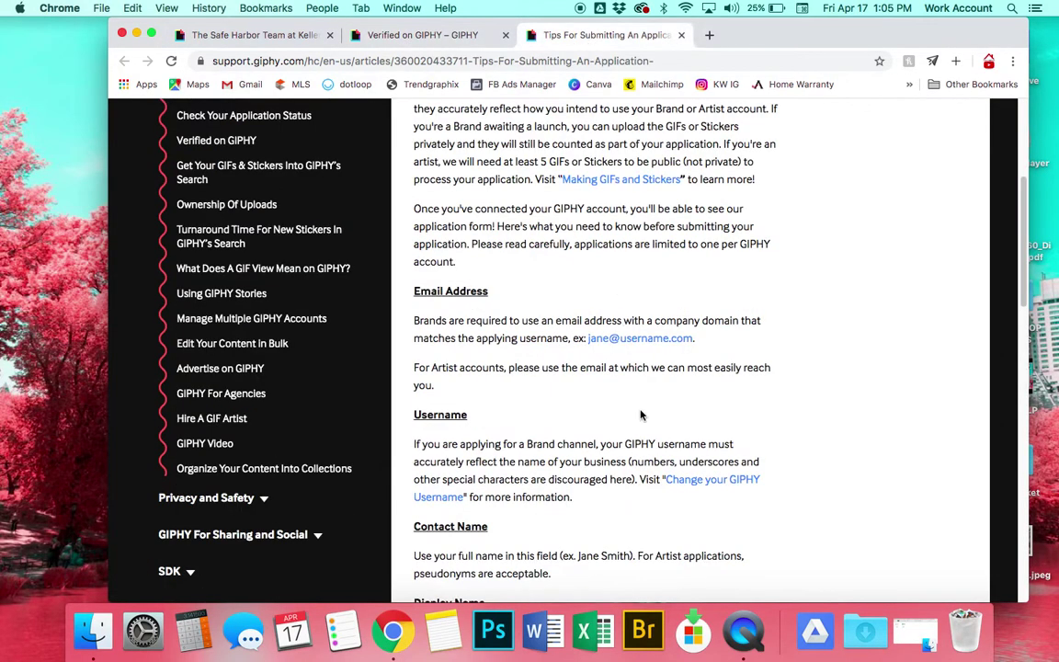
pyautogui.scroll(-2, 641, 415)
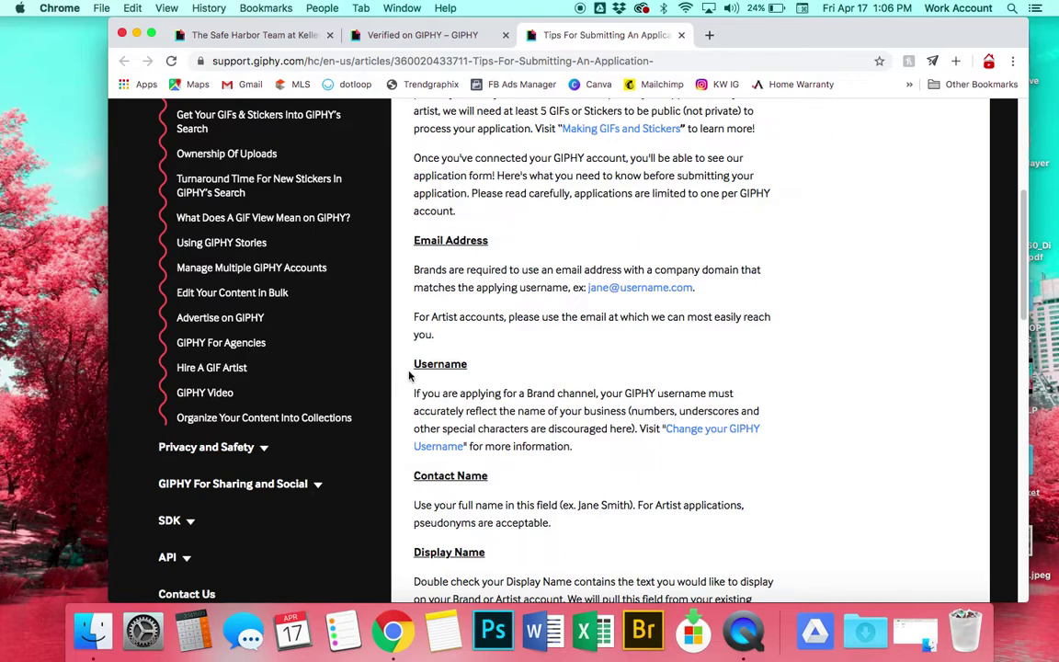
pyautogui.click(244, 34)
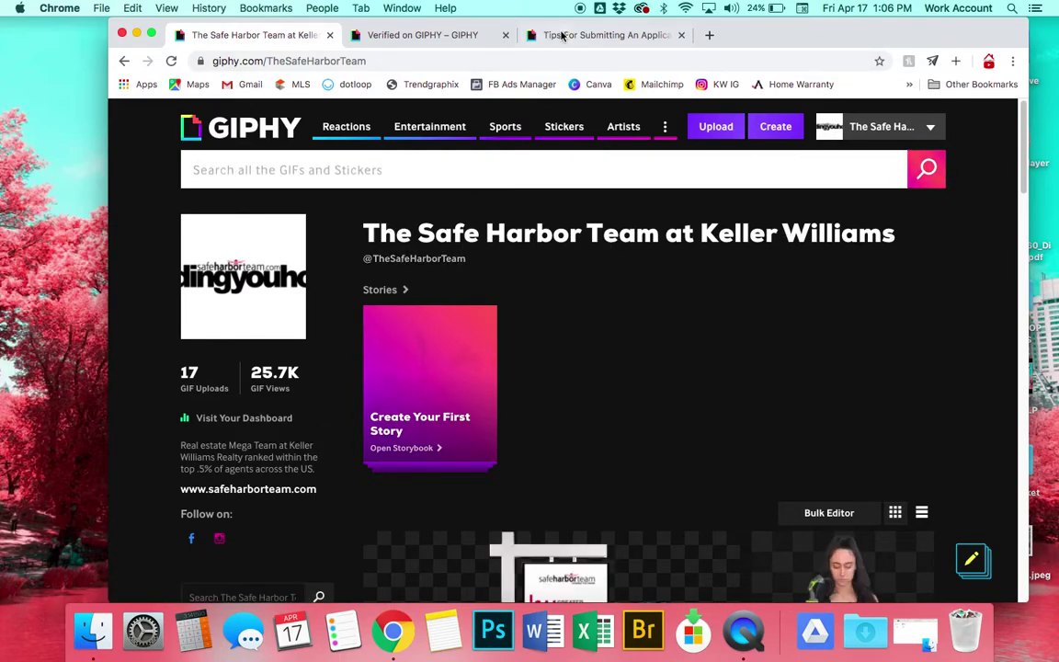
pyautogui.click(552, 35)
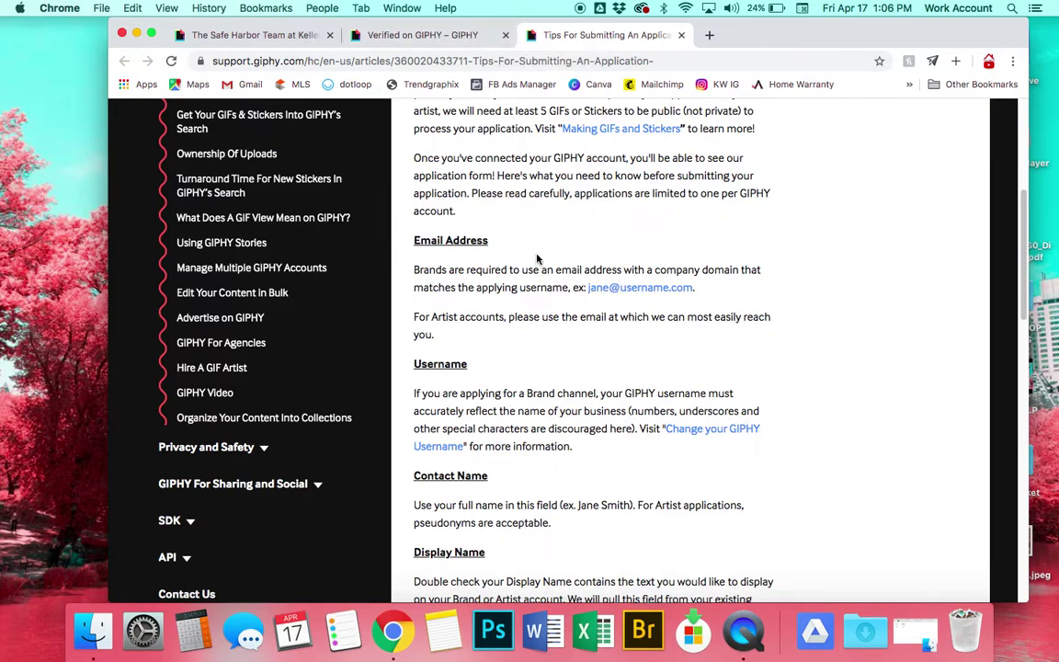
pyautogui.scroll(-2, 538, 259)
pyautogui.scroll(-3, 538, 259)
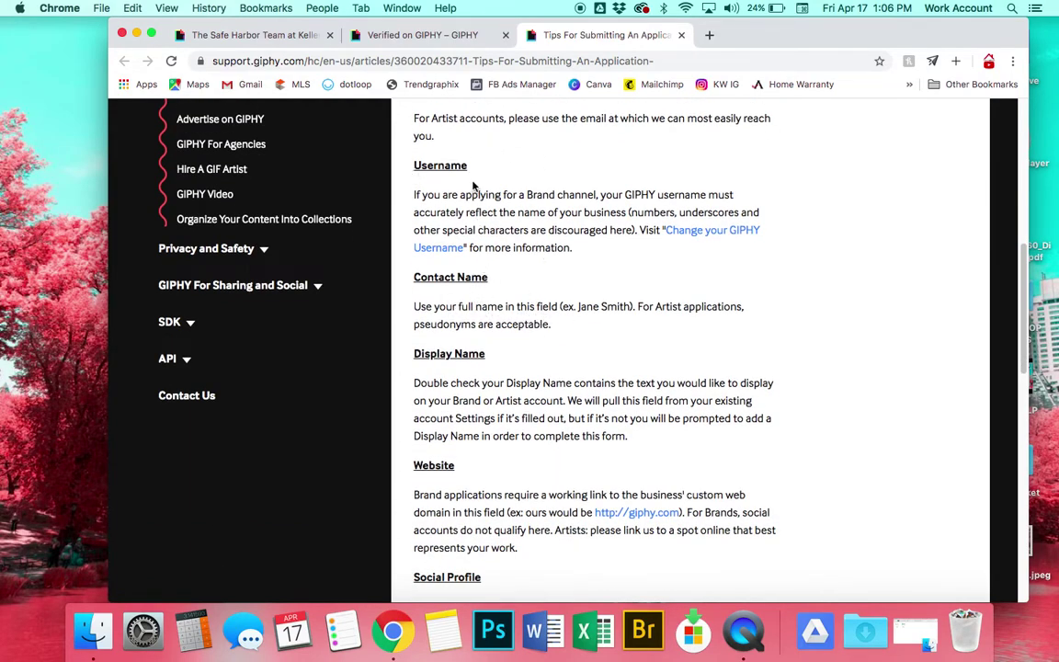
pyautogui.scroll(-3, 539, 308)
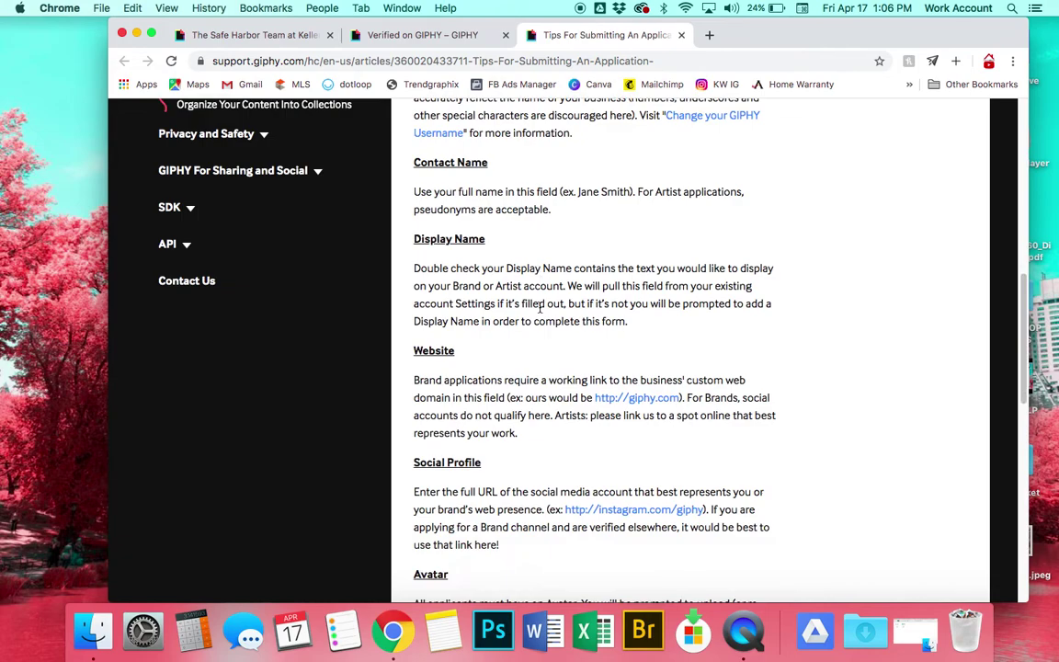
pyautogui.scroll(-3, 541, 308)
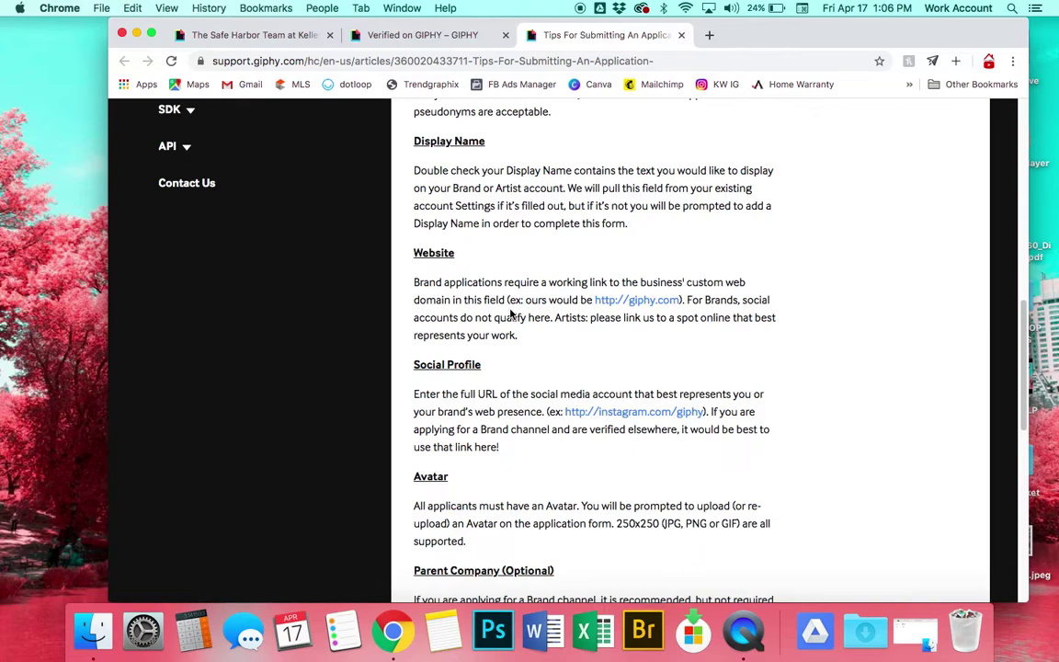
pyautogui.scroll(-1, 511, 313)
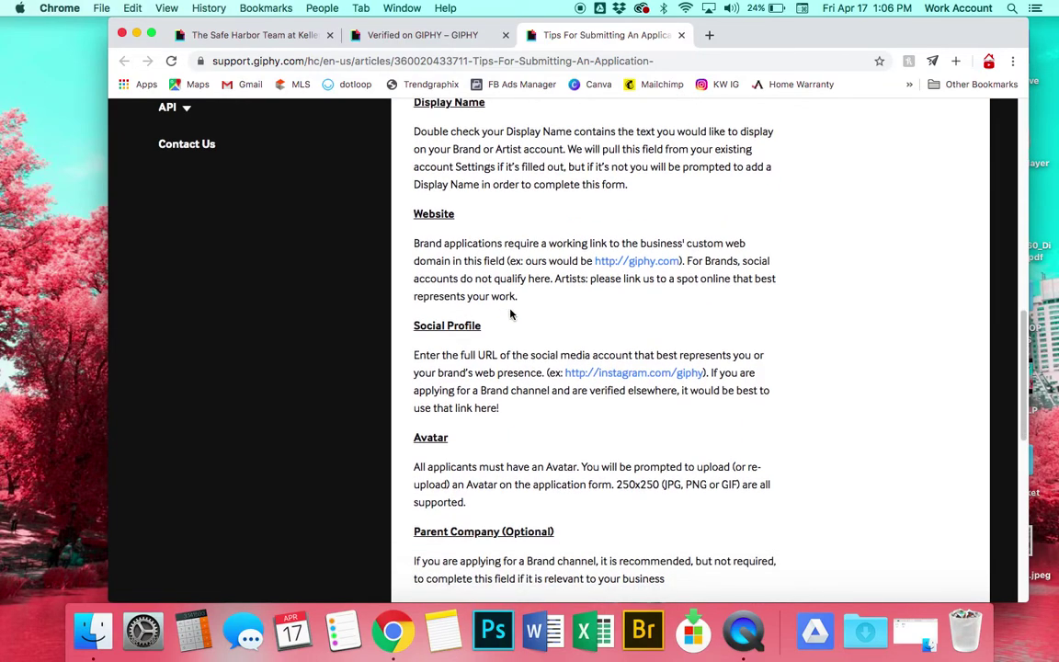
pyautogui.scroll(-1, 511, 314)
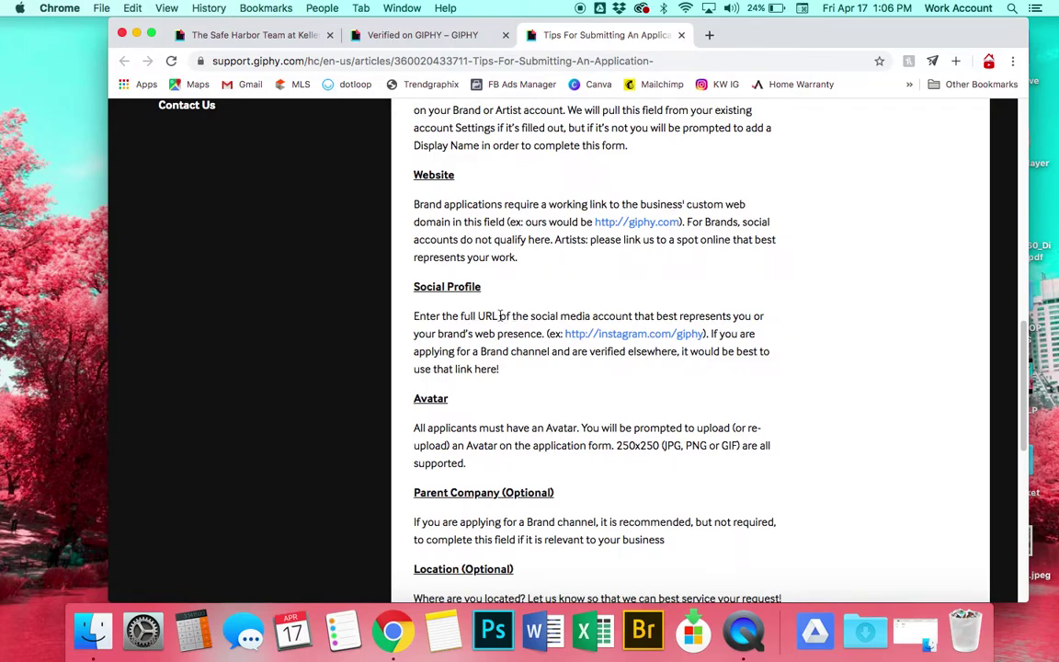
pyautogui.scroll(-2, 499, 329)
pyautogui.scroll(-2, 500, 328)
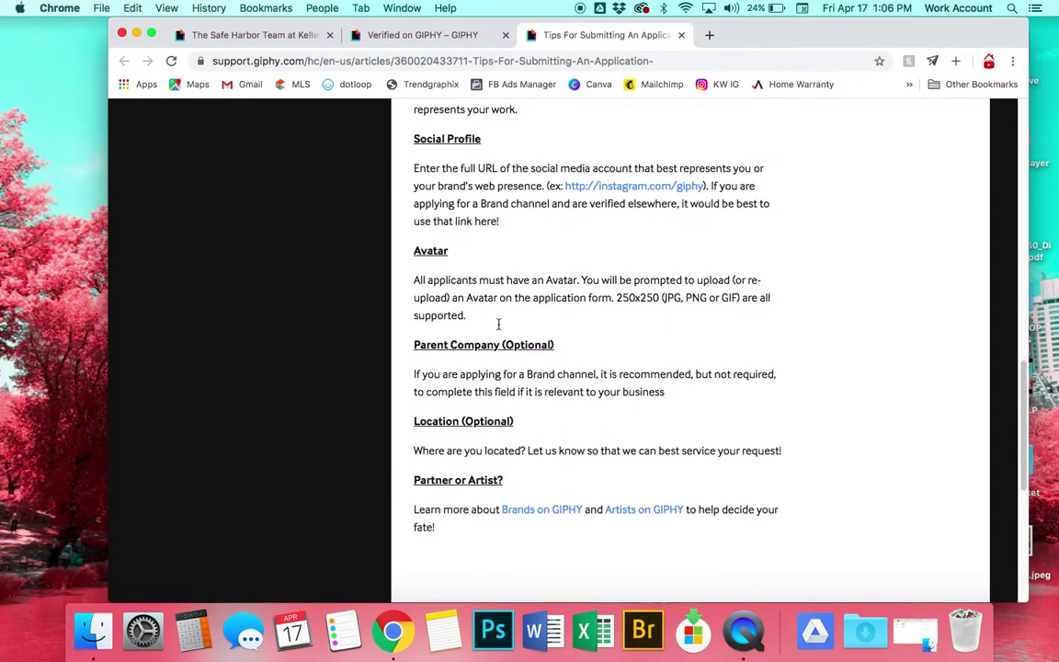
pyautogui.scroll(-1, 499, 328)
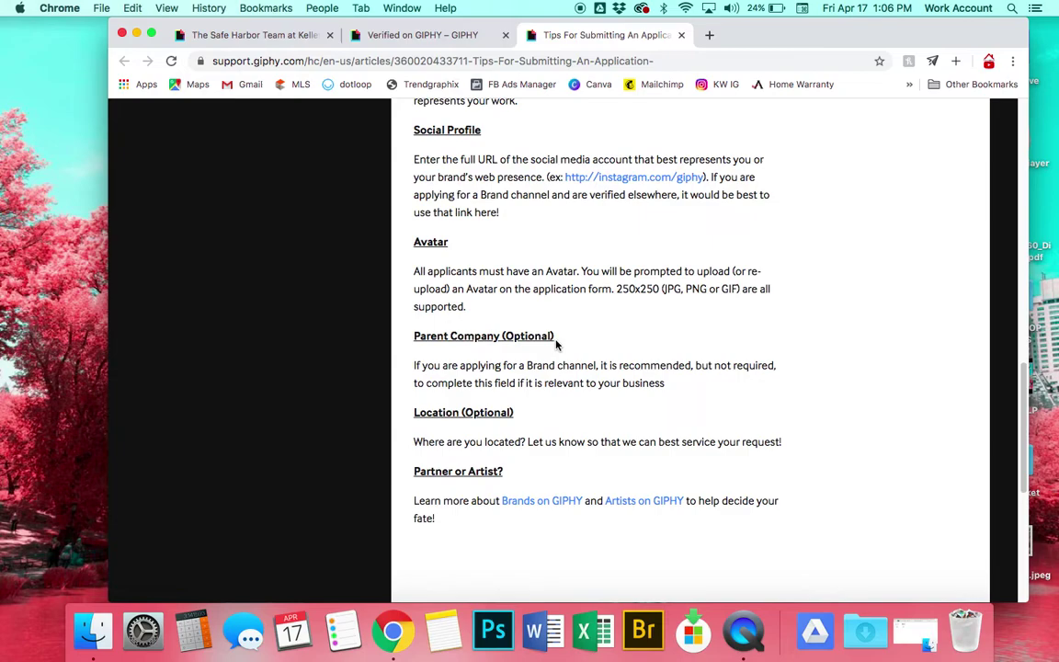
pyautogui.scroll(6, 546, 328)
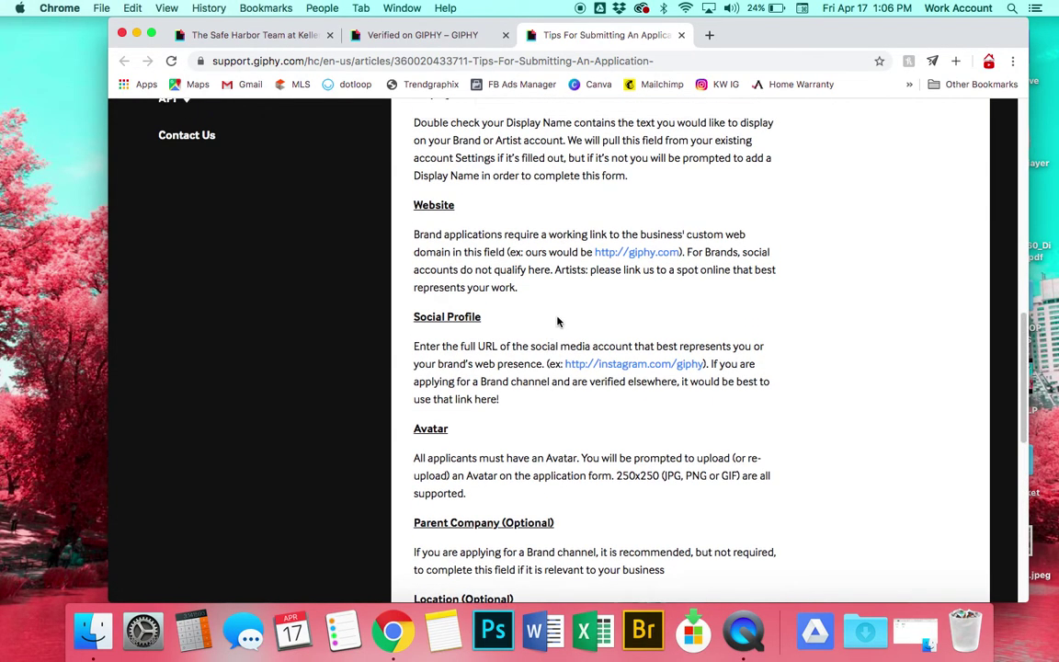
pyautogui.scroll(1, 544, 235)
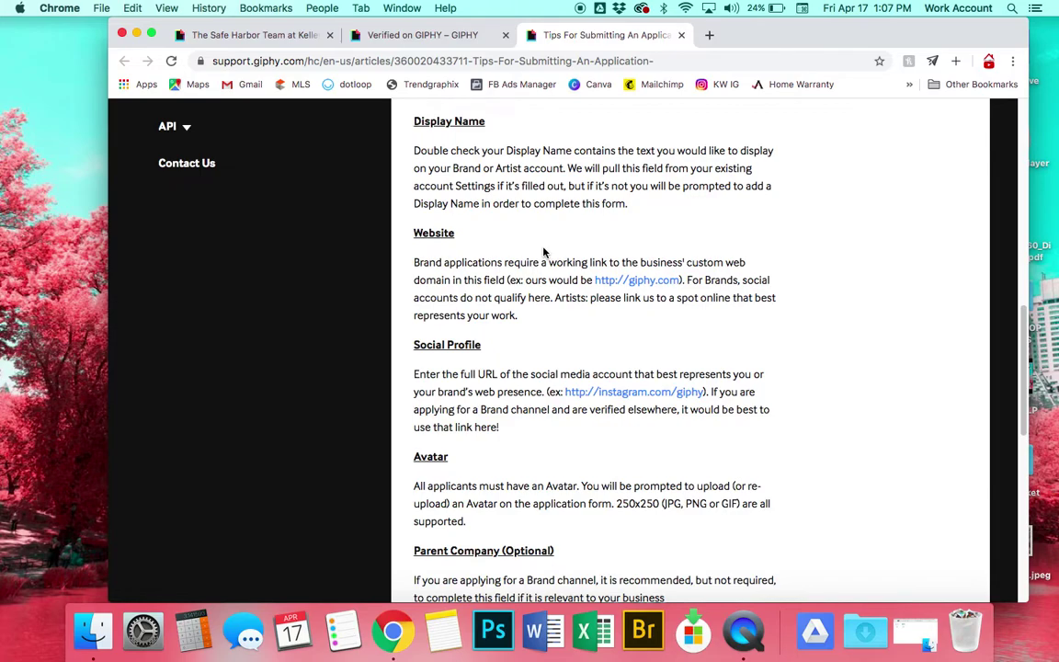
pyautogui.scroll(-2, 543, 251)
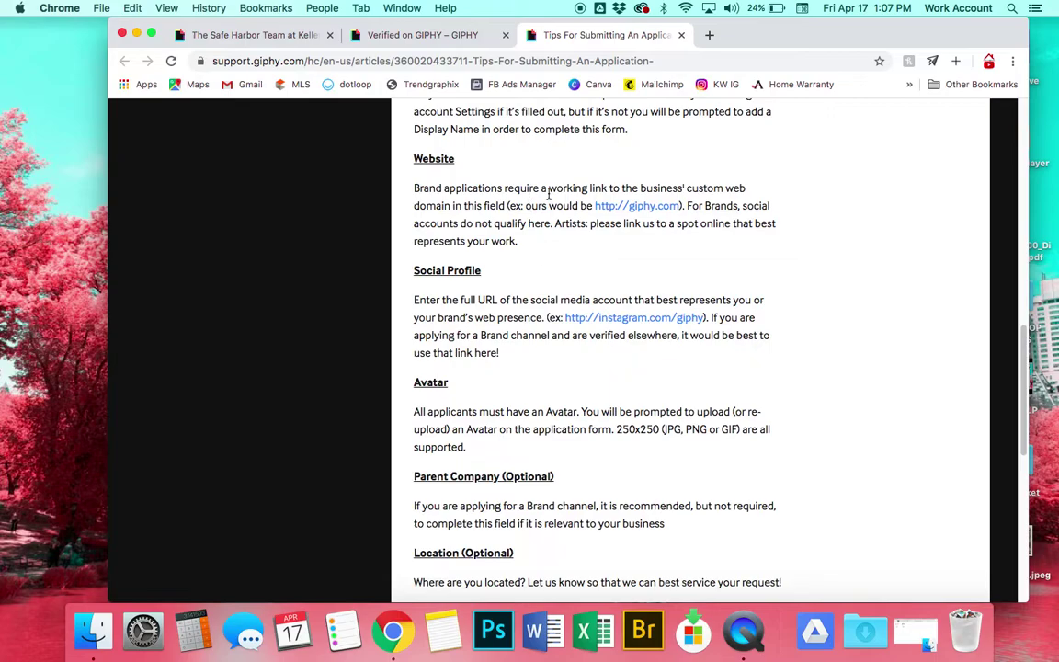
# - Check the username, display name and channel fields in Account Settings, then return to the tips article
pyautogui.scroll(5, 544, 252)
pyautogui.scroll(3, 549, 198)
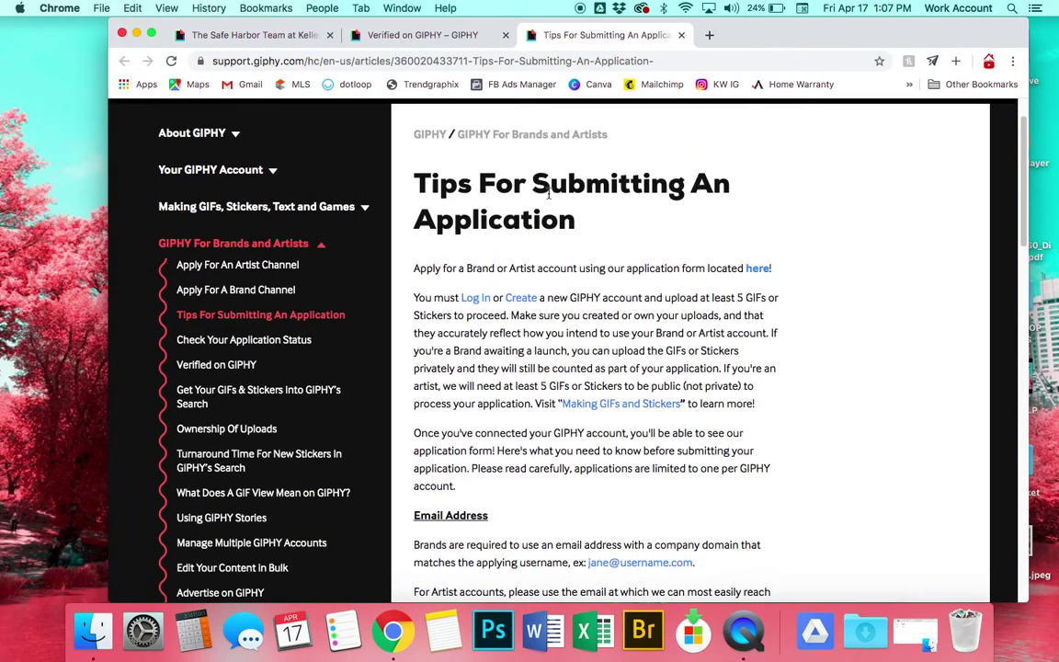
pyautogui.scroll(-5, 546, 193)
pyautogui.click(418, 35)
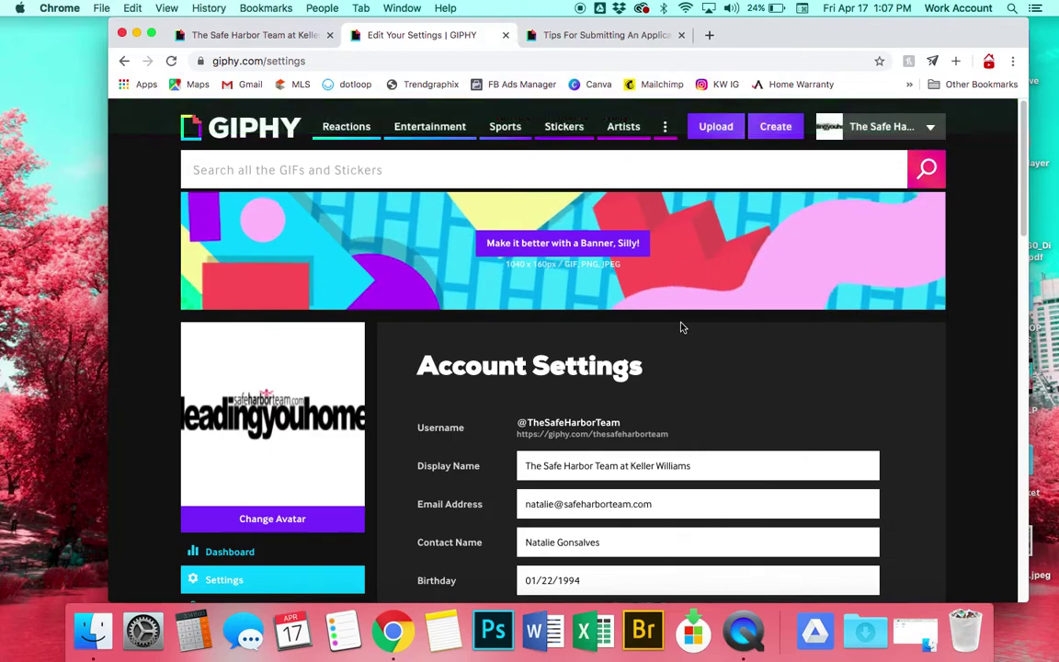
pyautogui.scroll(-5, 680, 323)
pyautogui.scroll(-3, 681, 323)
pyautogui.scroll(-3, 681, 323)
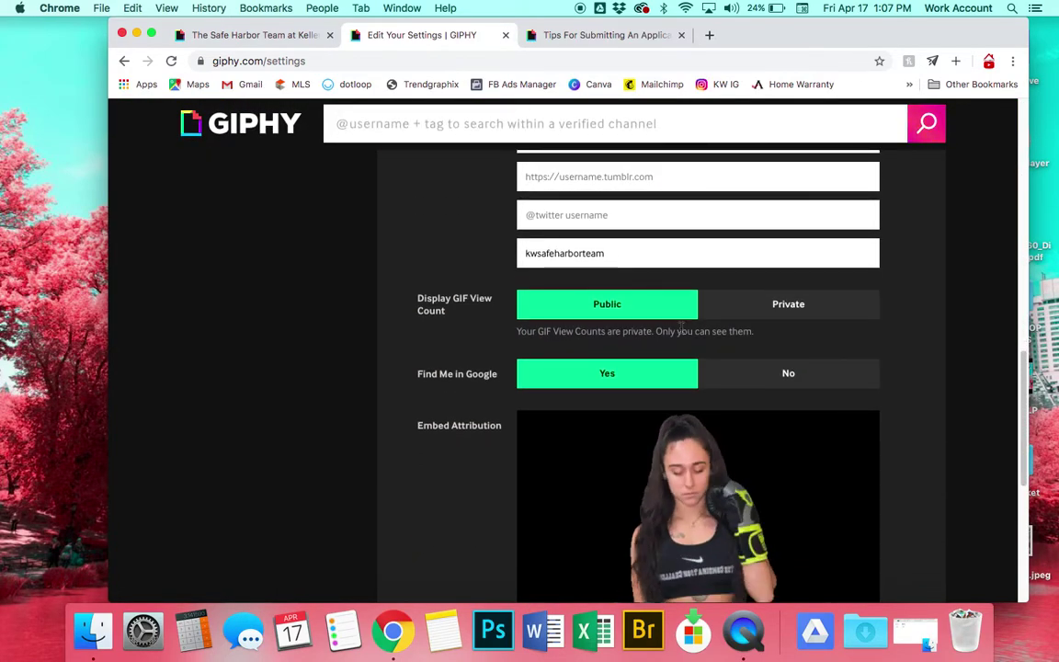
pyautogui.scroll(10, 681, 326)
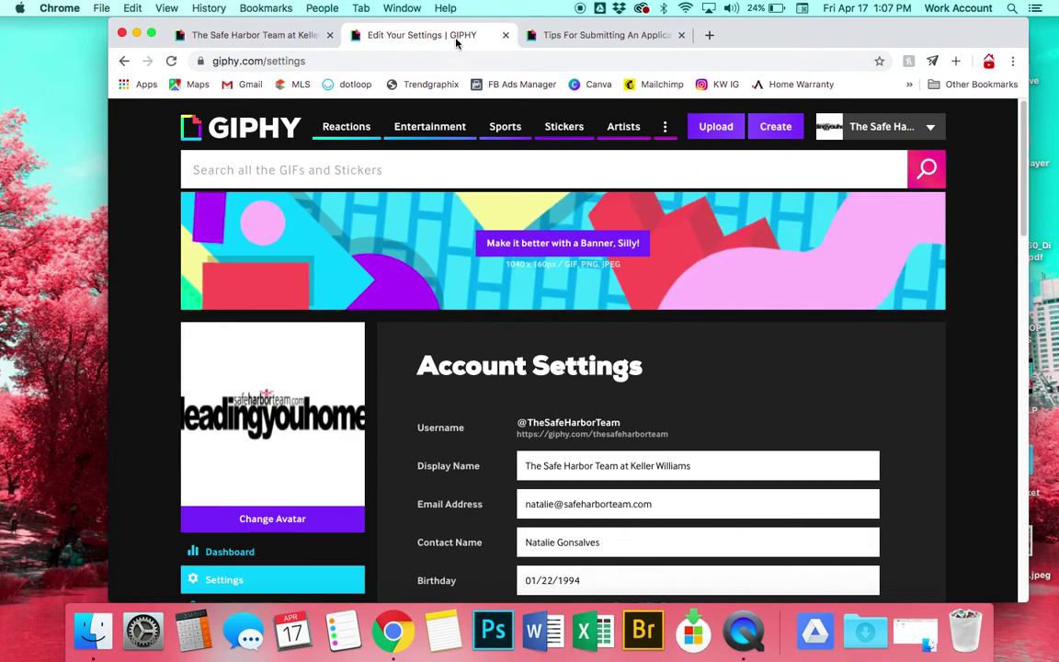
pyautogui.click(553, 33)
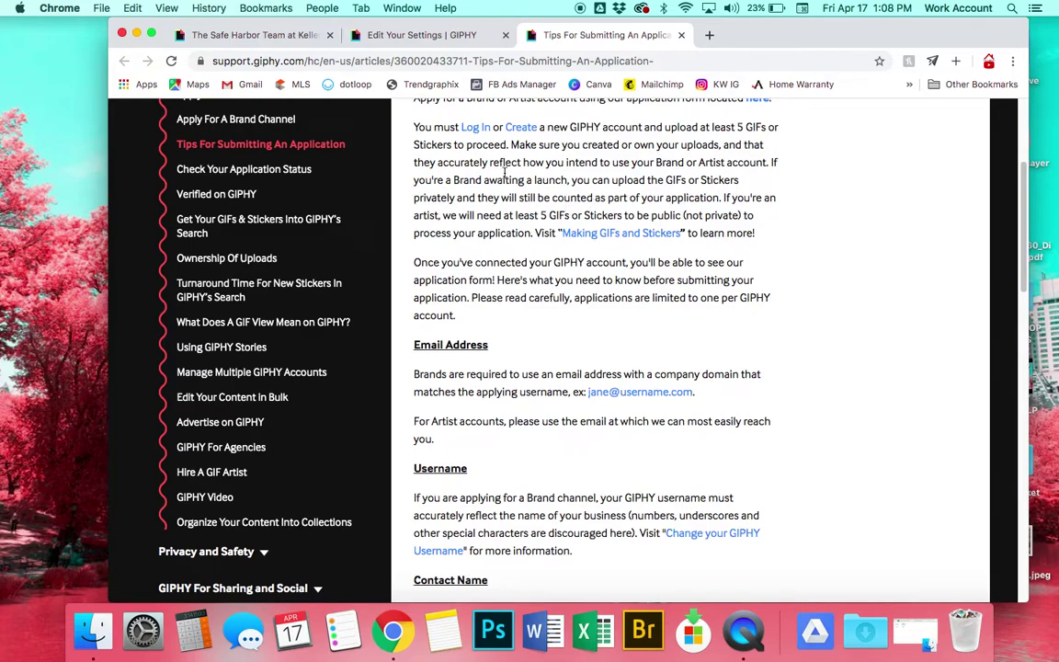
pyautogui.scroll(-2, 551, 248)
pyautogui.scroll(-3, 515, 285)
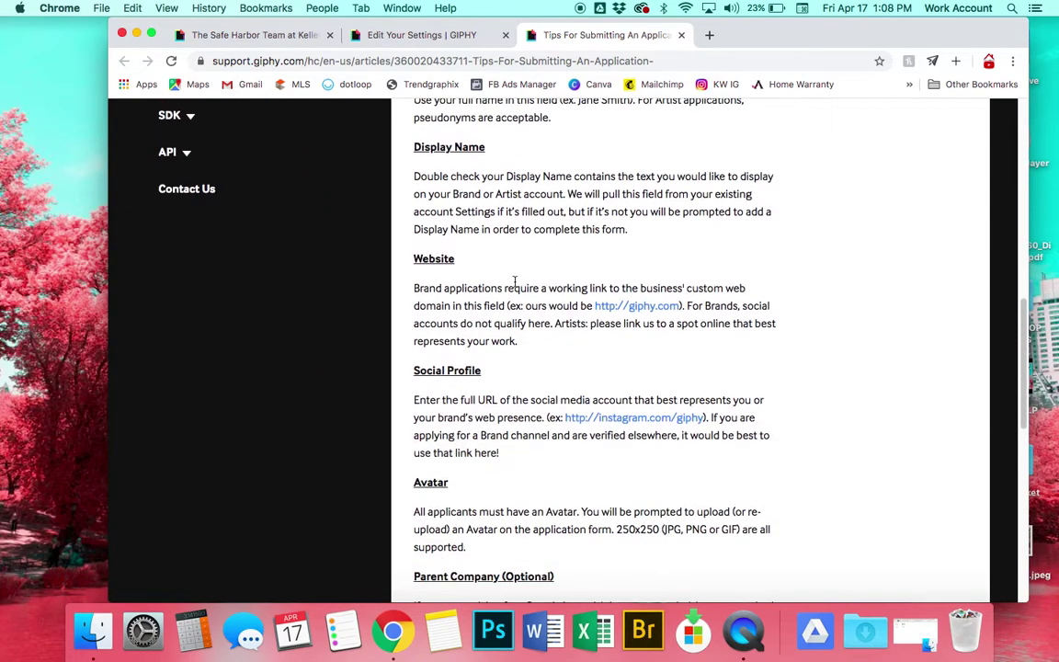
pyautogui.scroll(-2, 515, 286)
pyautogui.scroll(-1, 515, 286)
pyautogui.scroll(-1, 515, 286)
pyautogui.scroll(10, 514, 286)
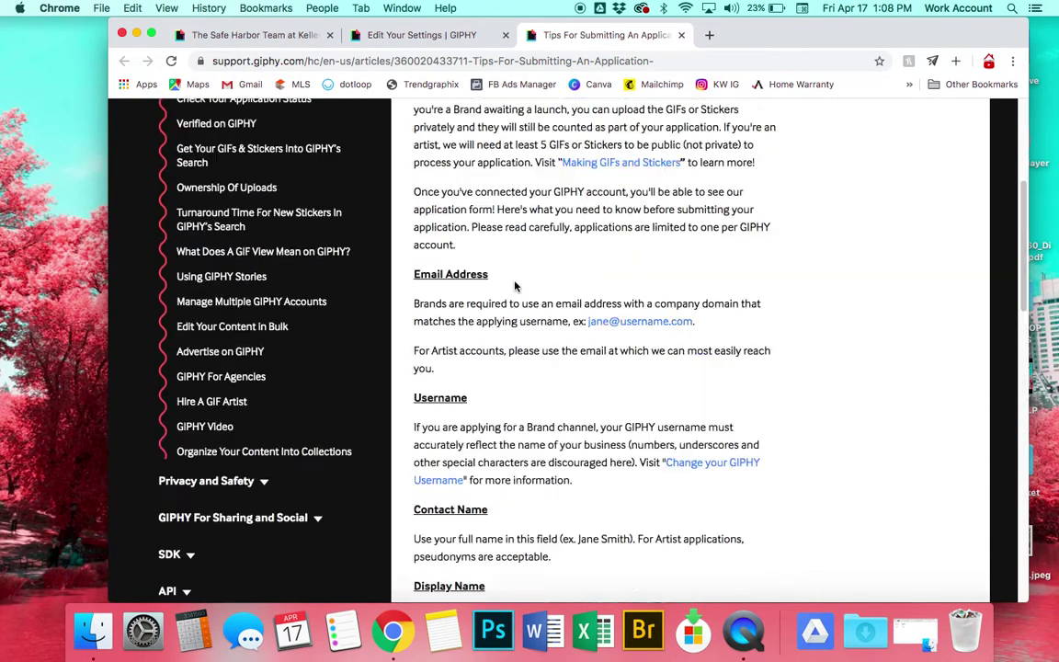
pyautogui.scroll(5, 478, 257)
pyautogui.scroll(1, 432, 230)
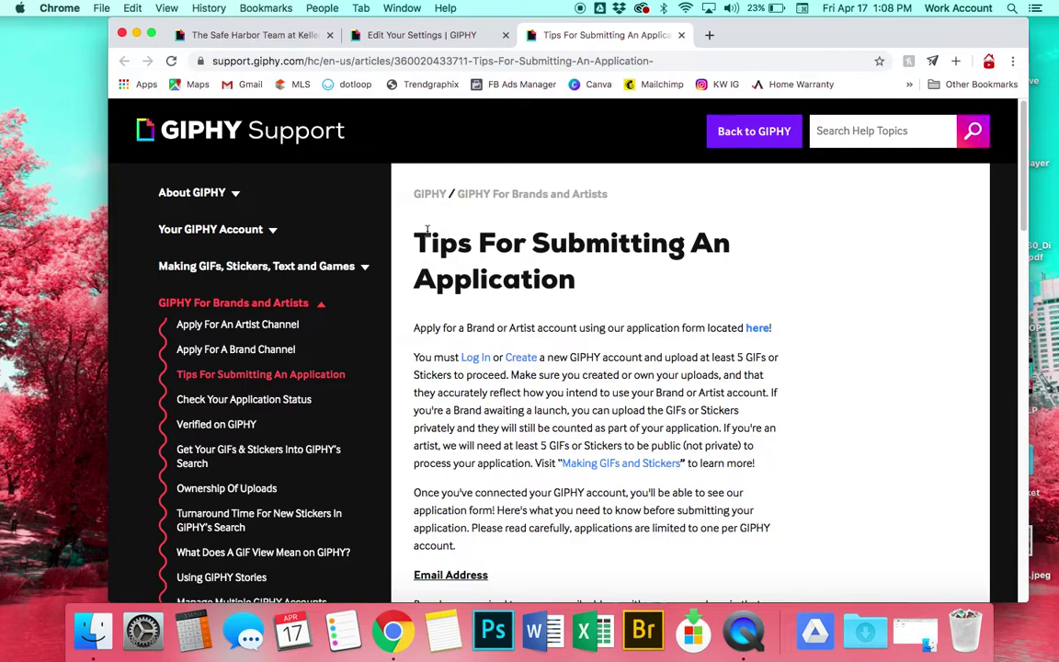